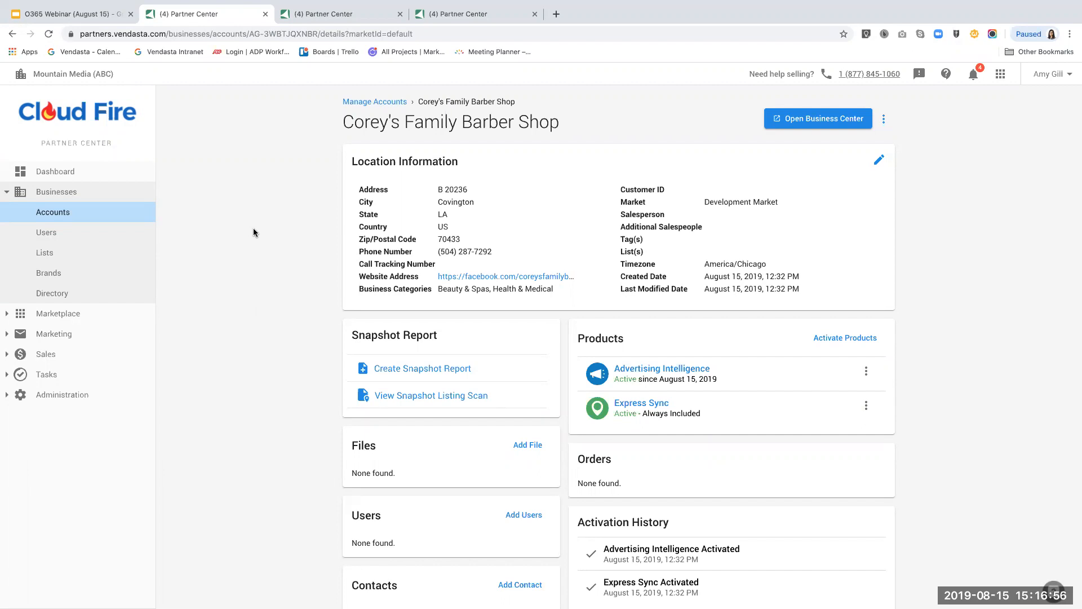
Start activating products for Corey's Family Barber Shop.
left_click(847, 338)
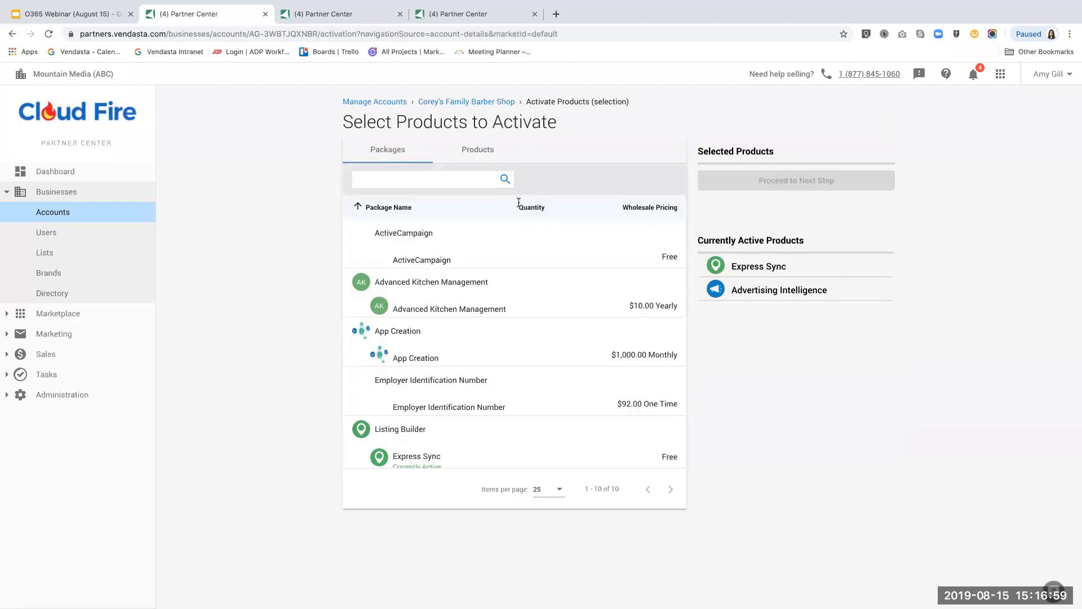
Search products for 'office 365', select Office 365 | Business and proceed to its order form.
left_click(479, 157)
left_click(432, 177)
type("office 365")
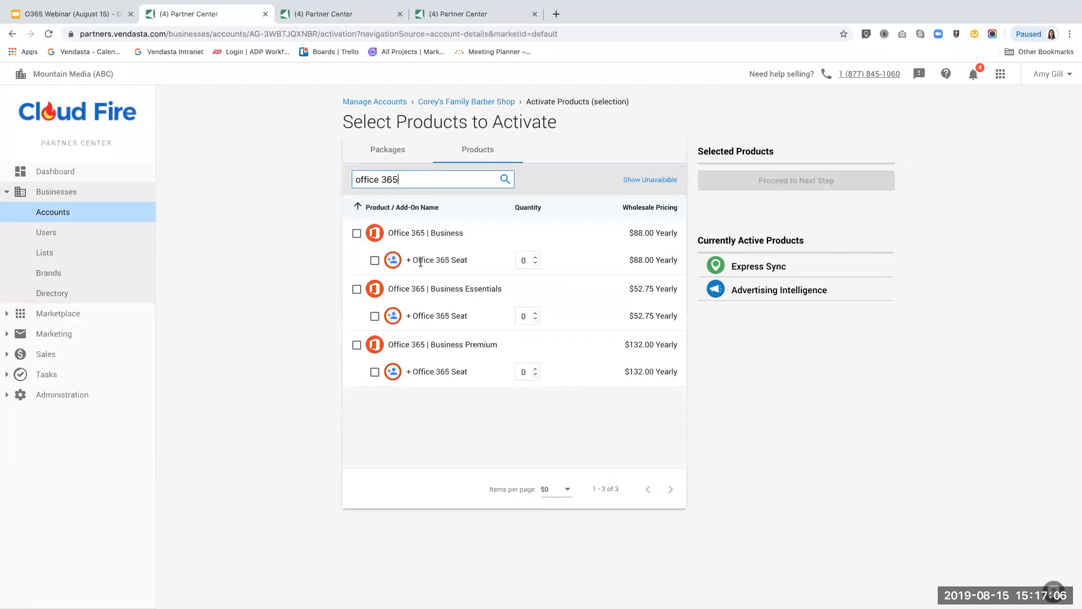
left_click(357, 234)
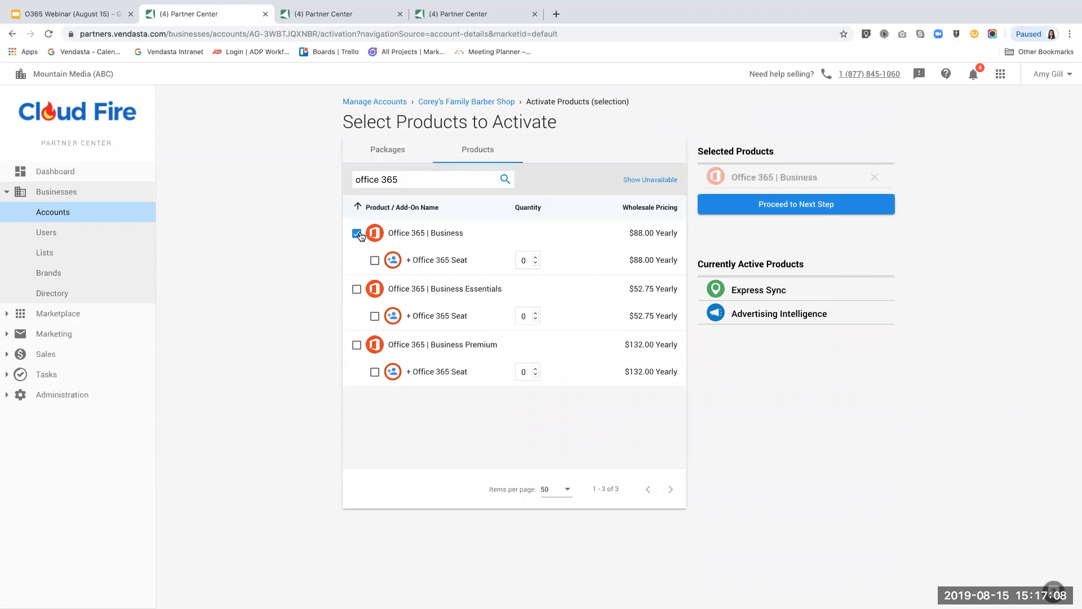
left_click(788, 211)
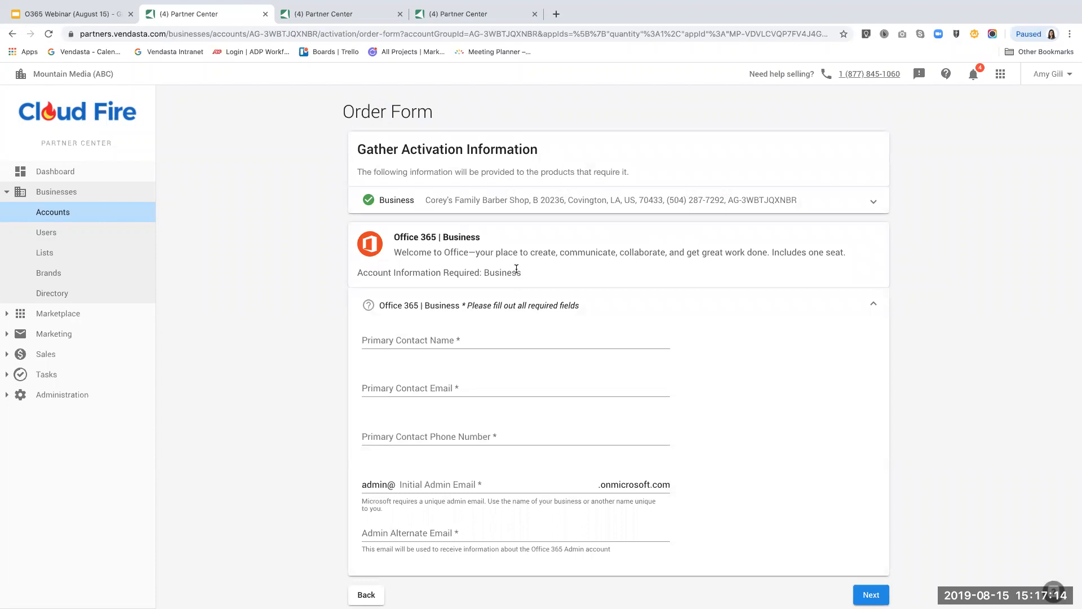
scroll(517, 269, "down", 1)
Fill in the primary contact's full name, e-mail address and phone number.
left_click(442, 300)
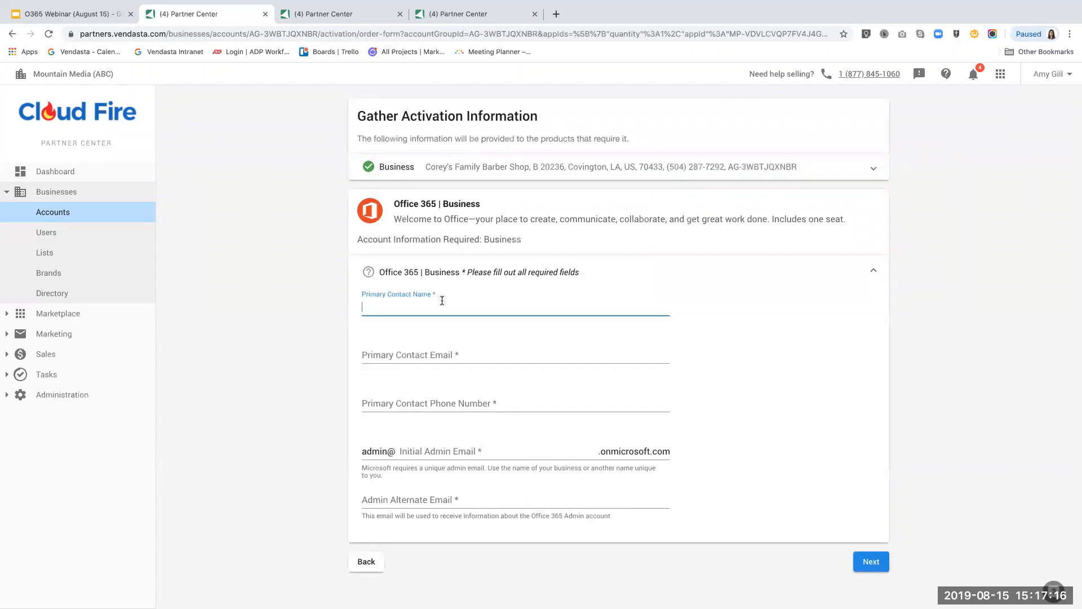
type("Corey")
key("Tab")
type("H")
key("BackSpace")
key("shift+Tab")
key("Tab")
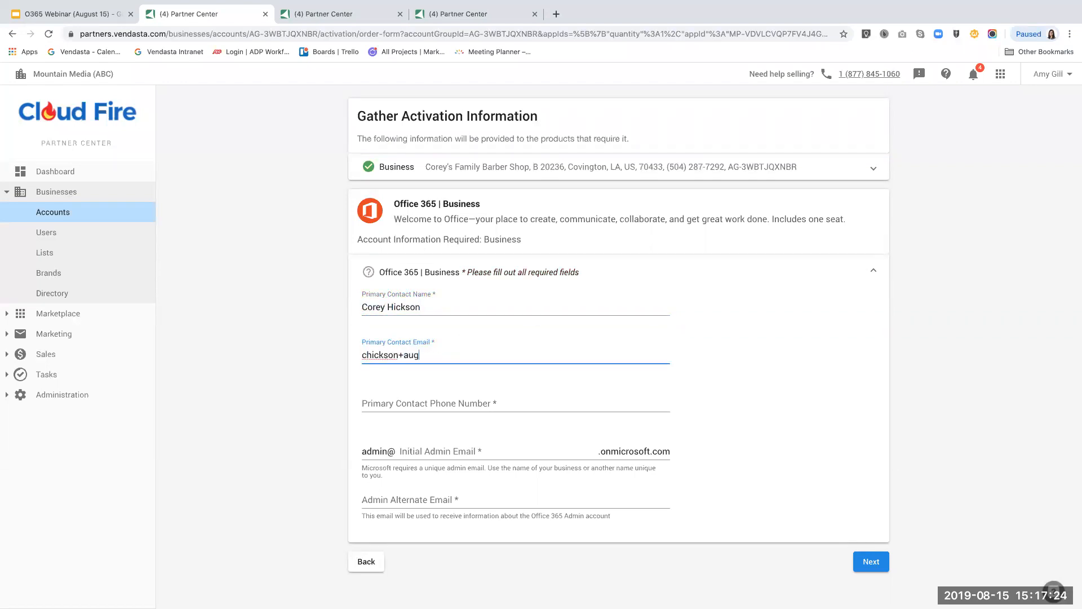
key("Tab")
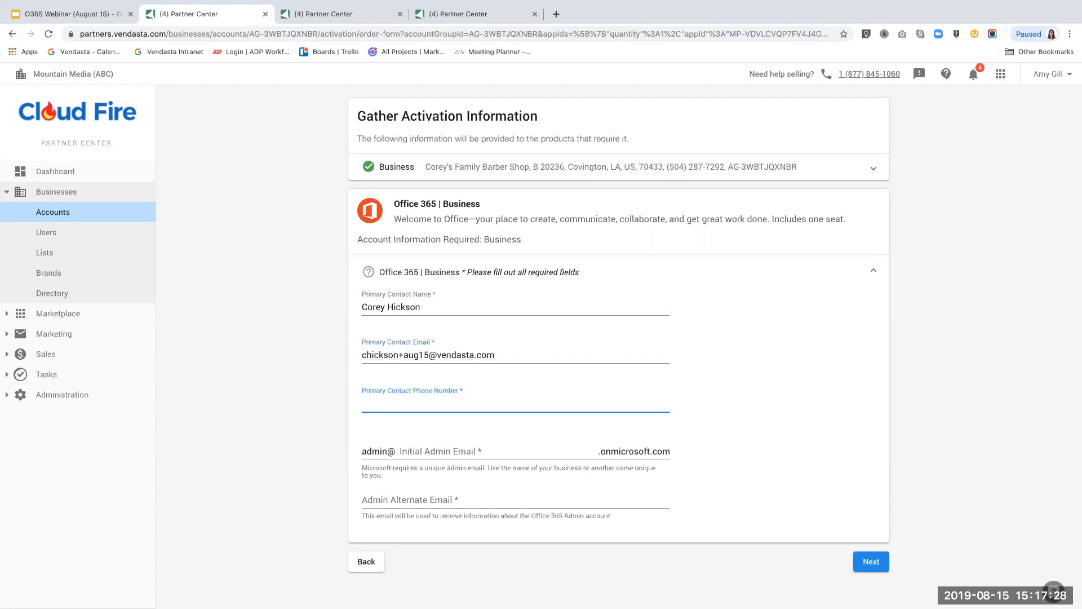
type("555-555-5555")
Enter the initial admin e-mail and the alternate admin e-mail, then submit the activation details.
left_click(433, 448)
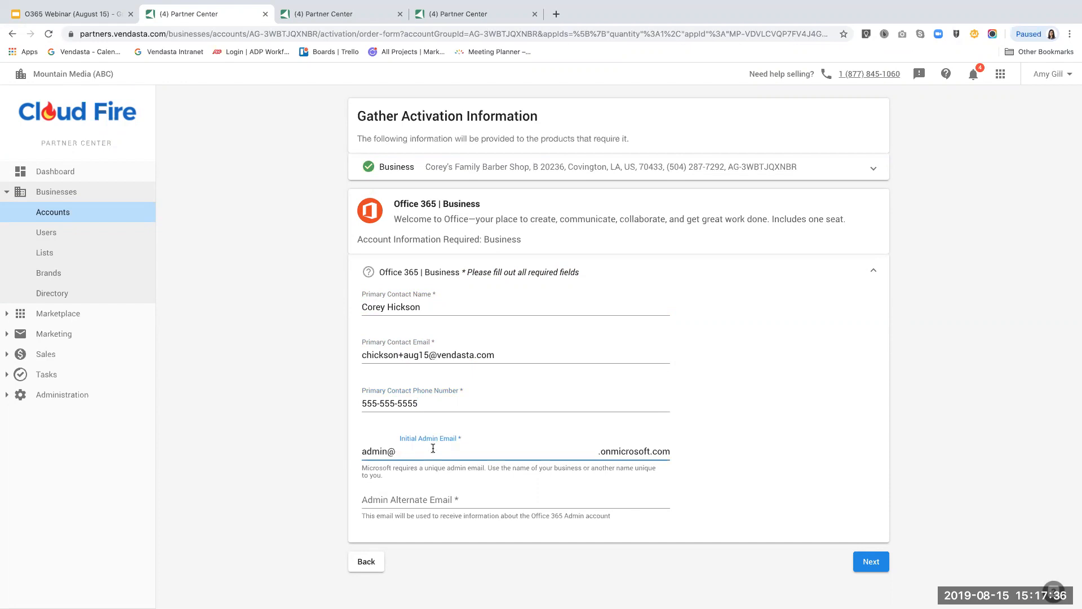
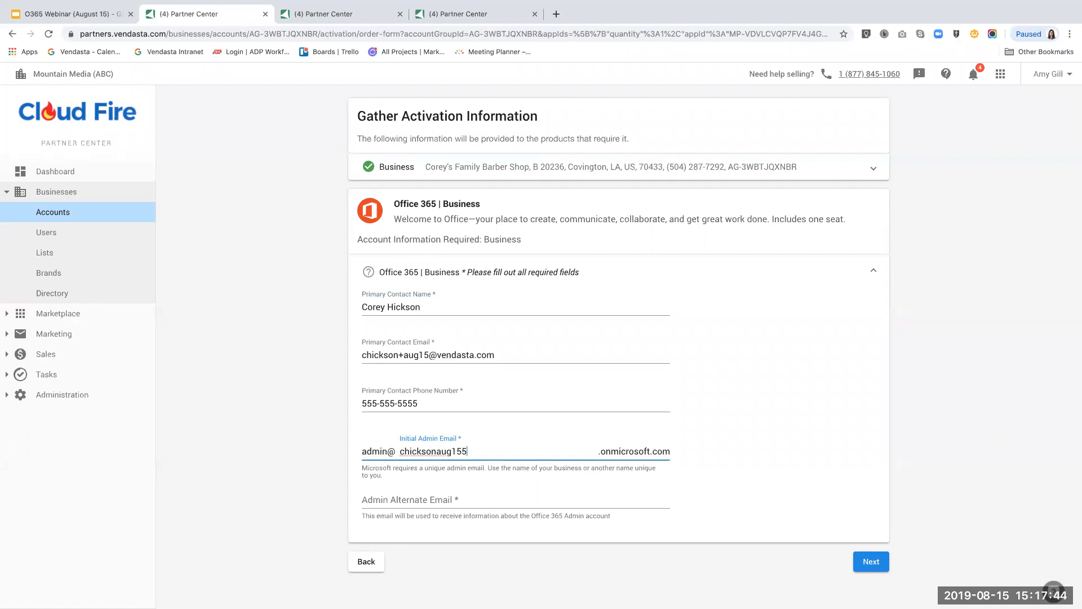
left_click(414, 503)
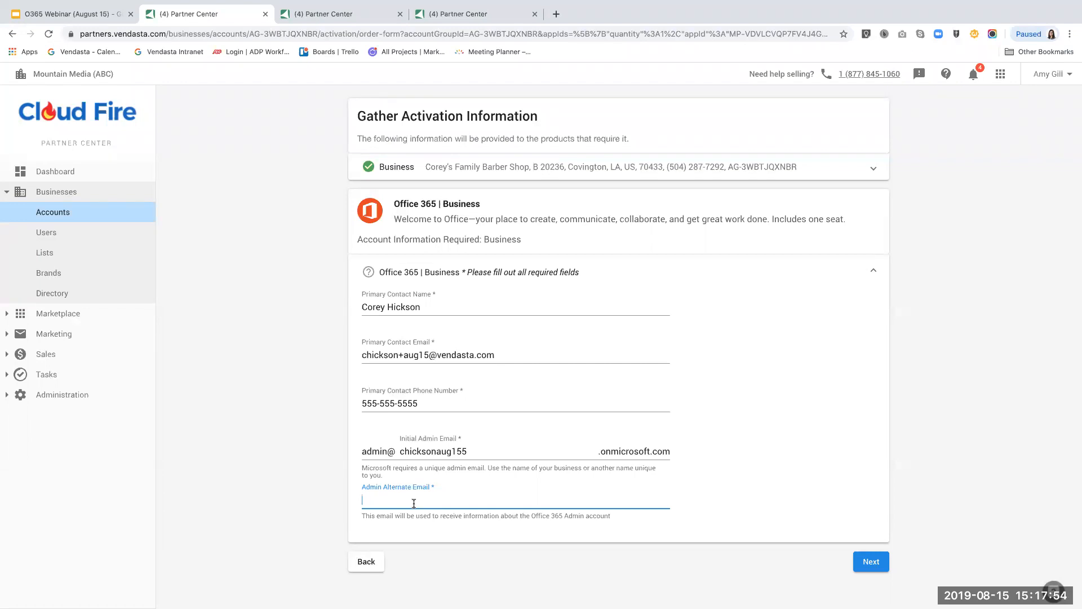
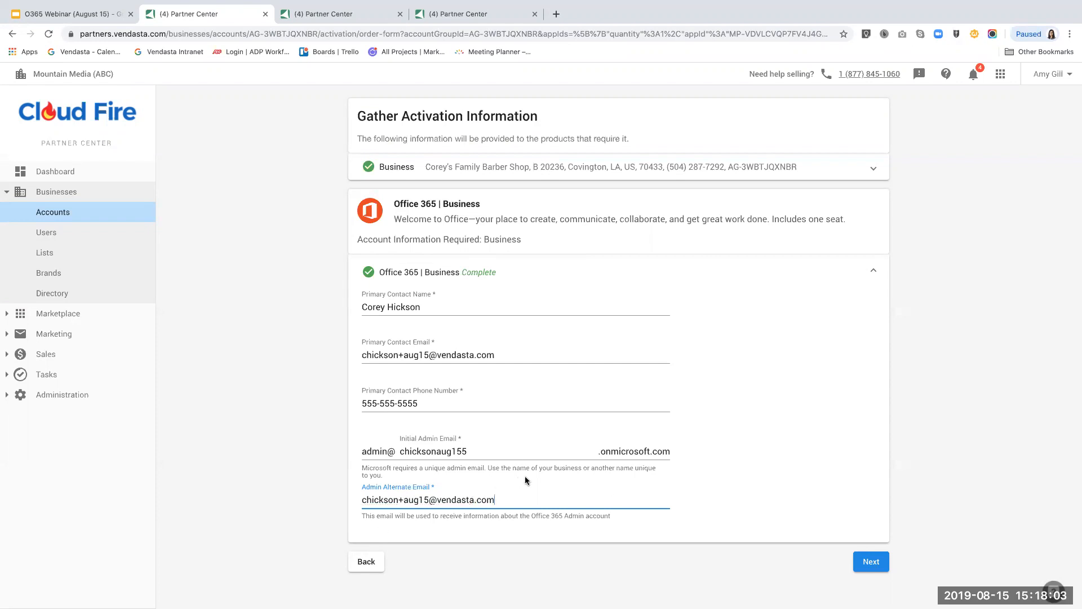
left_click(869, 561)
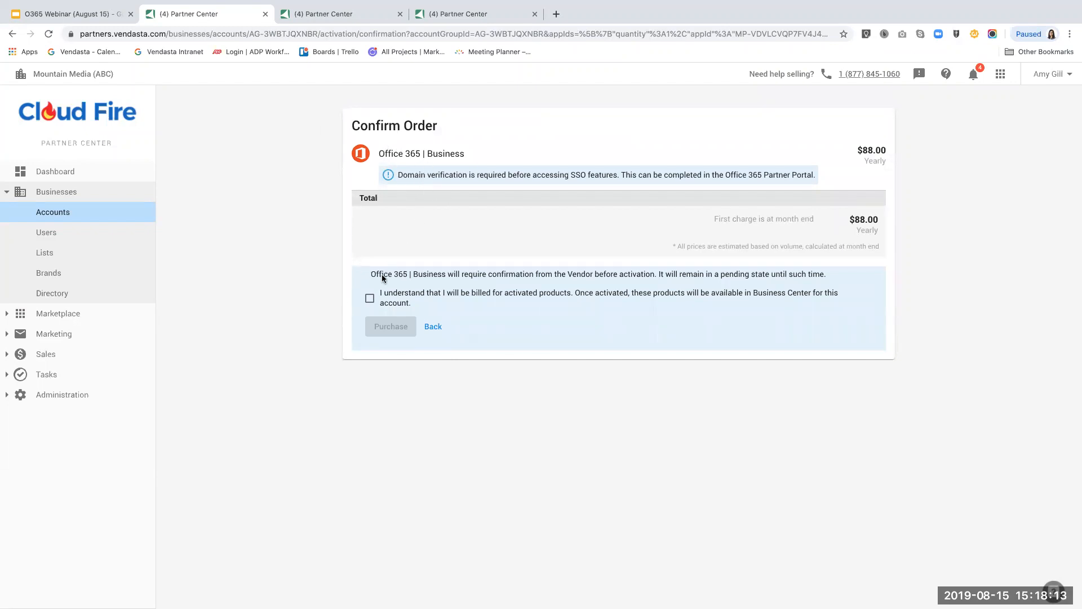
Acknowledge billing, purchase the Office 365 | Business order and accept the agreement.
left_click(370, 298)
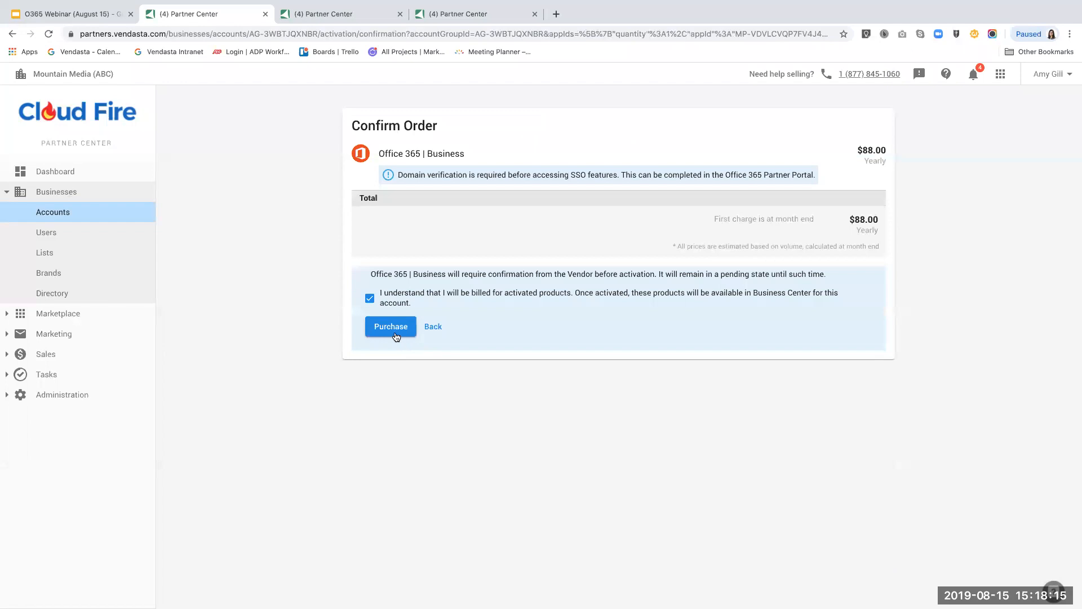
left_click(397, 337)
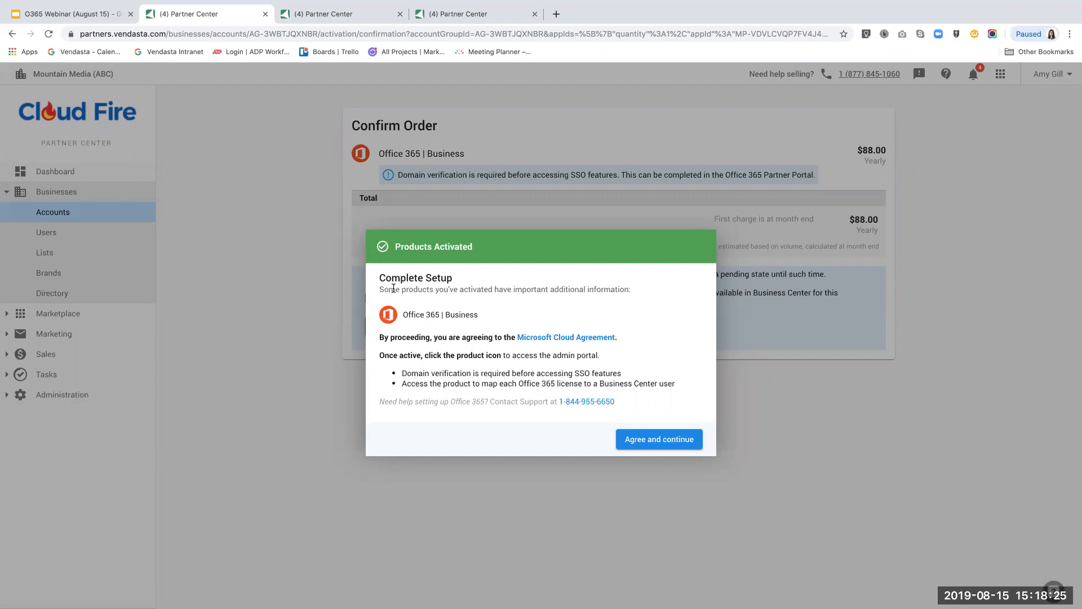
left_click_drag(396, 355, 461, 372)
left_click(484, 373)
left_click(650, 445)
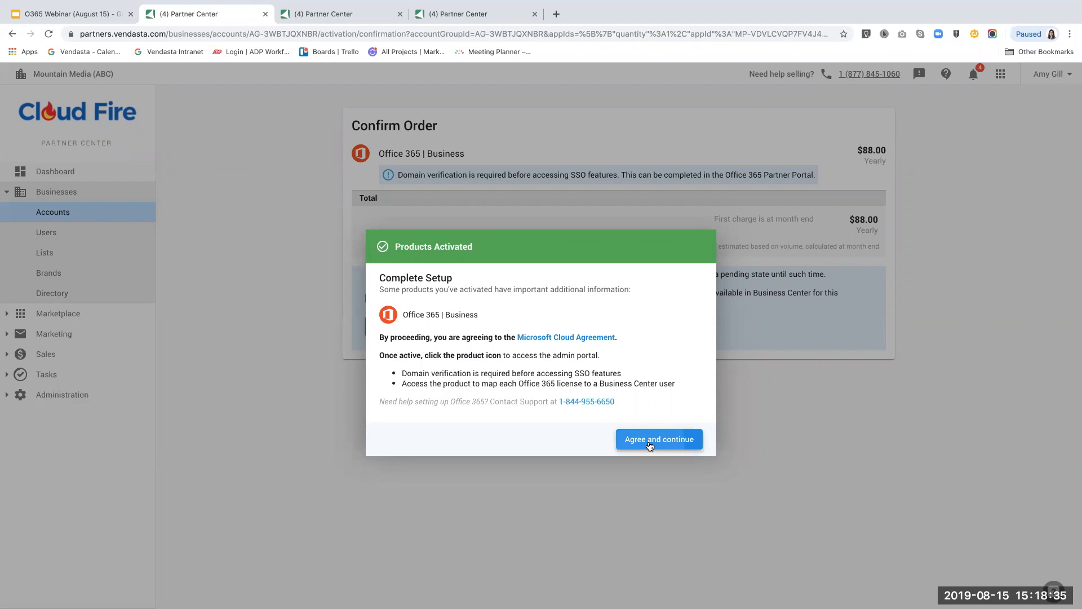
Switch to the Corey's Drywall account and open its Office 365 | Business partner portal.
left_click(335, 14)
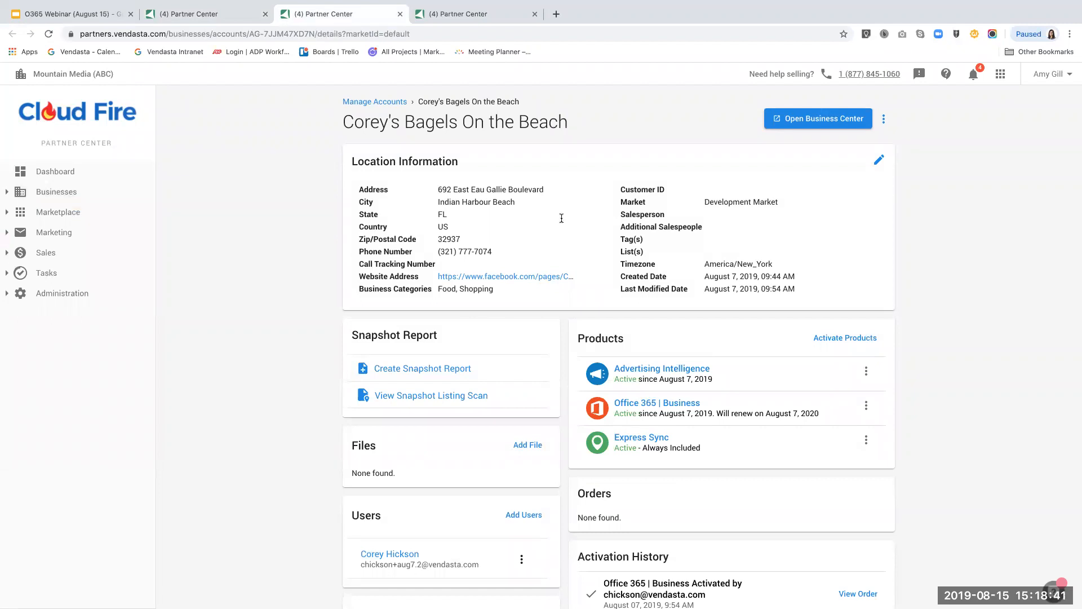
left_click(472, 21)
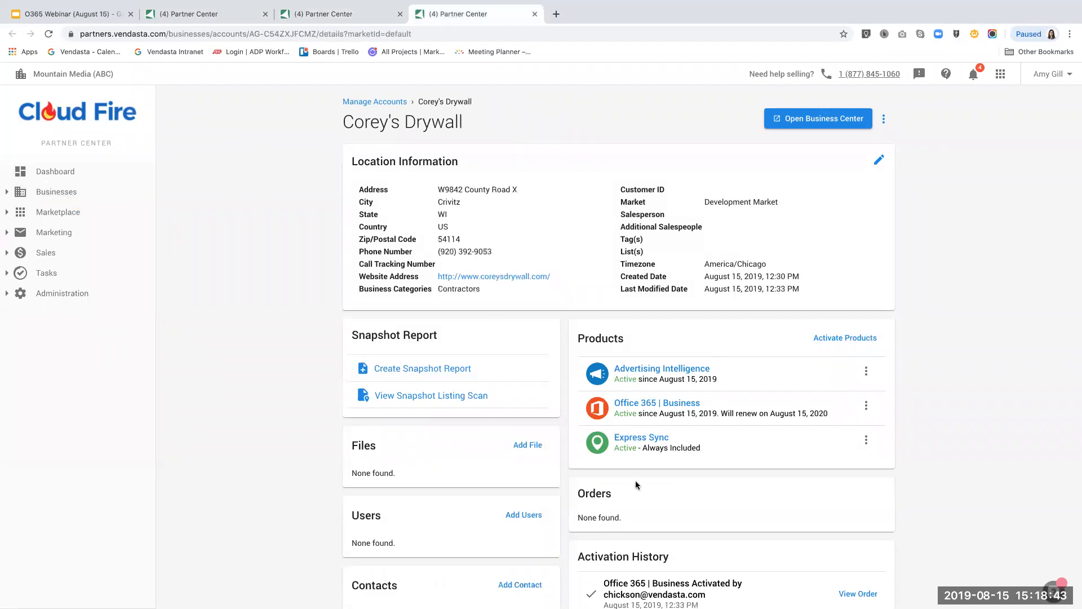
left_click(641, 406)
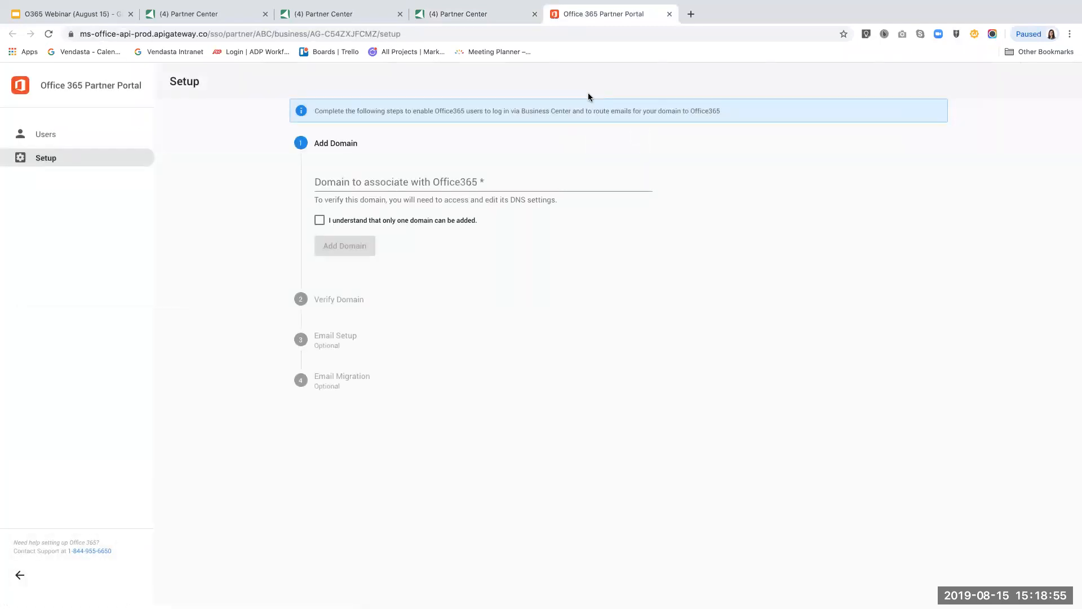
Add the business's domain under the one-domain limit, advance to its TXT verification record, then view Users.
left_click(365, 171)
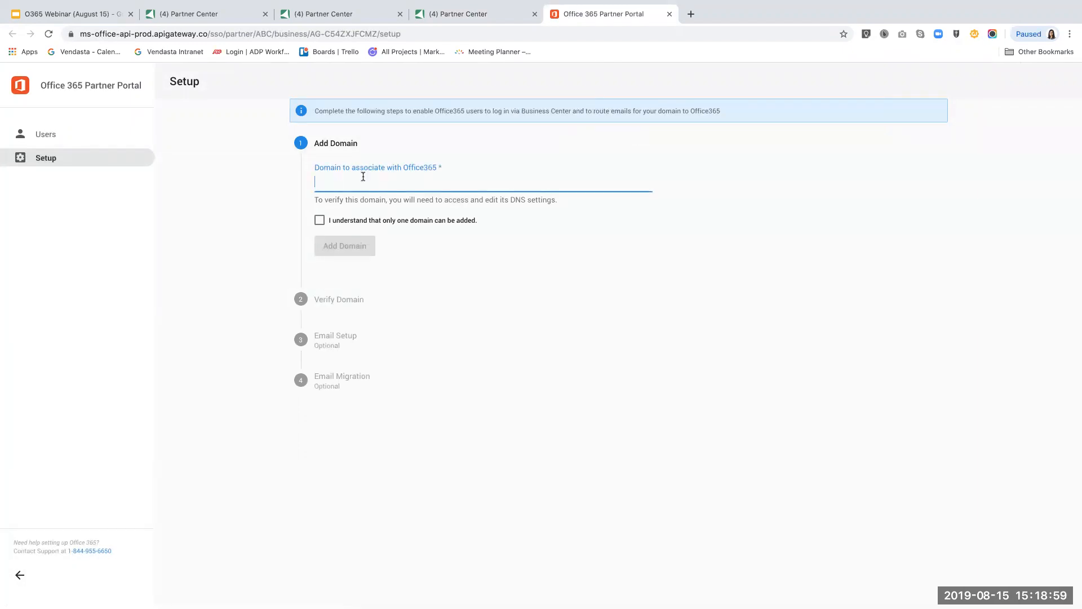
left_click(319, 220)
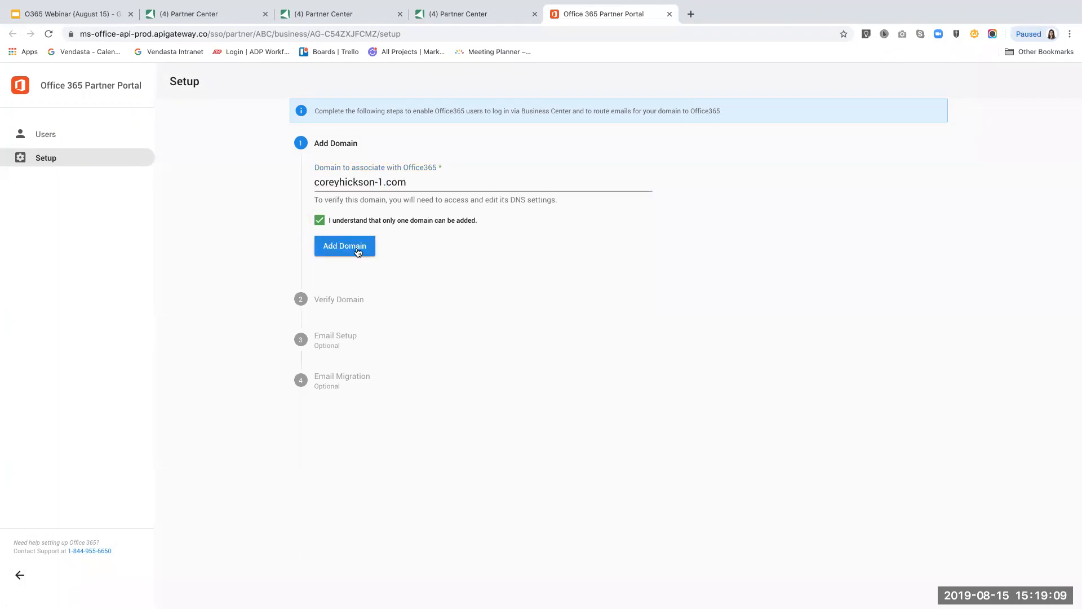
left_click(357, 252)
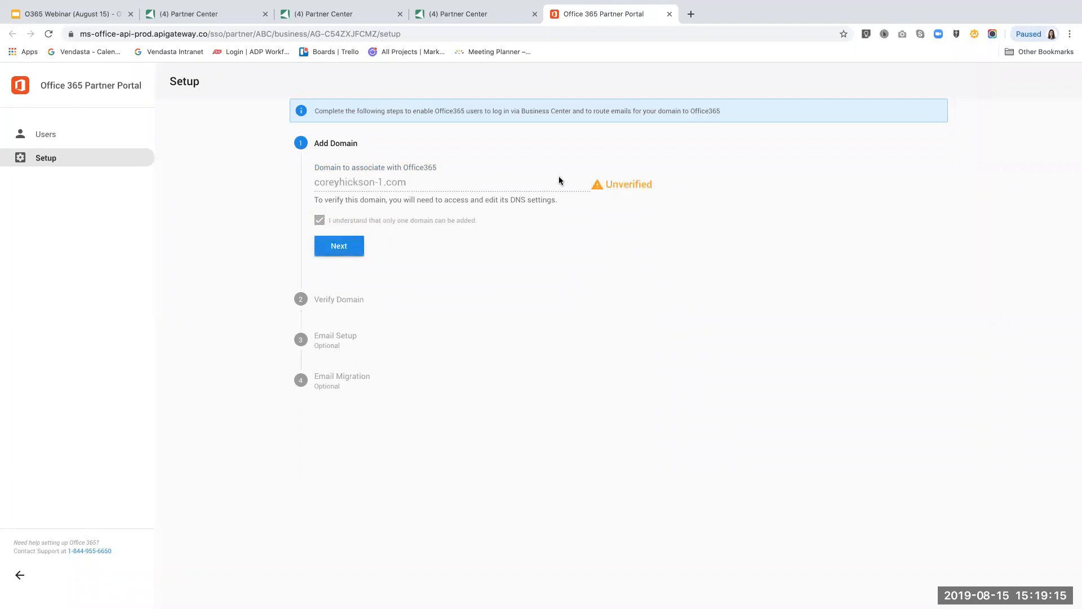
left_click(339, 248)
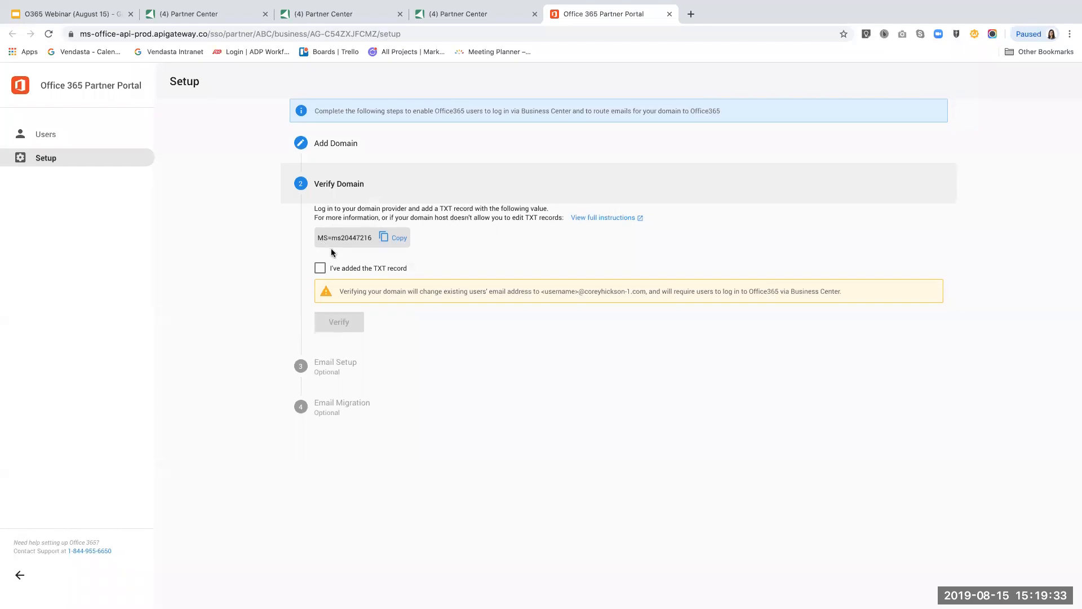
left_click(65, 134)
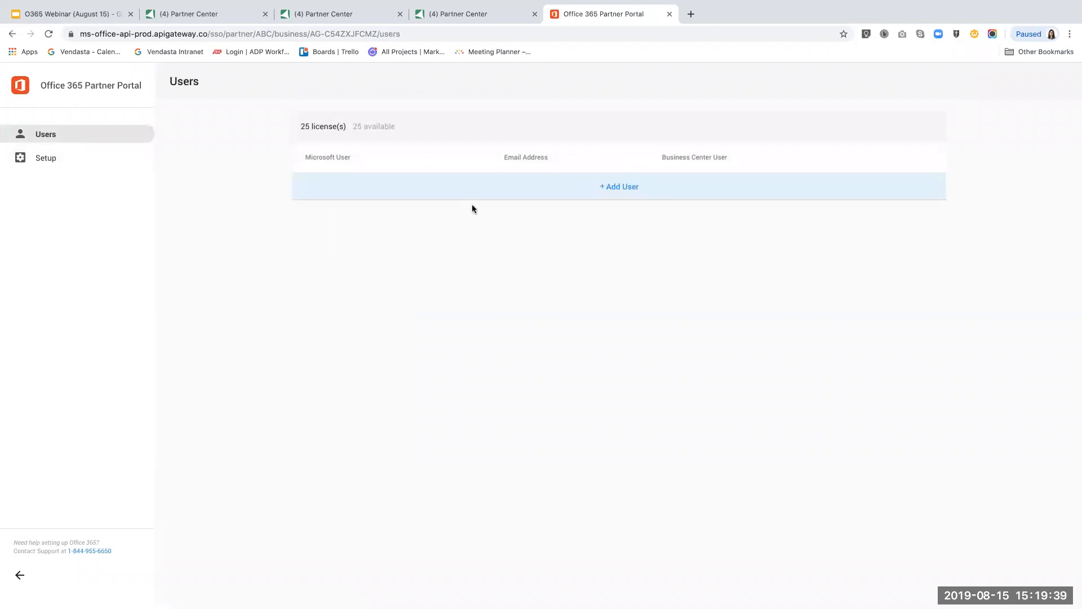
Start a new Microsoft user linked to the Business Center user and enter their first and last name.
left_click(601, 195)
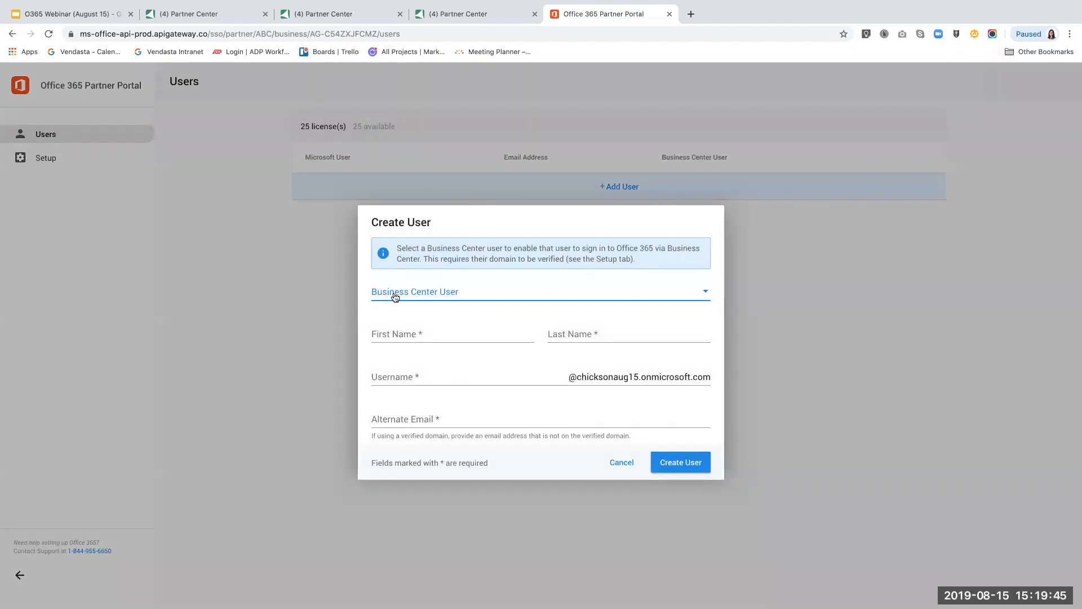
left_click(428, 296)
left_click(522, 321)
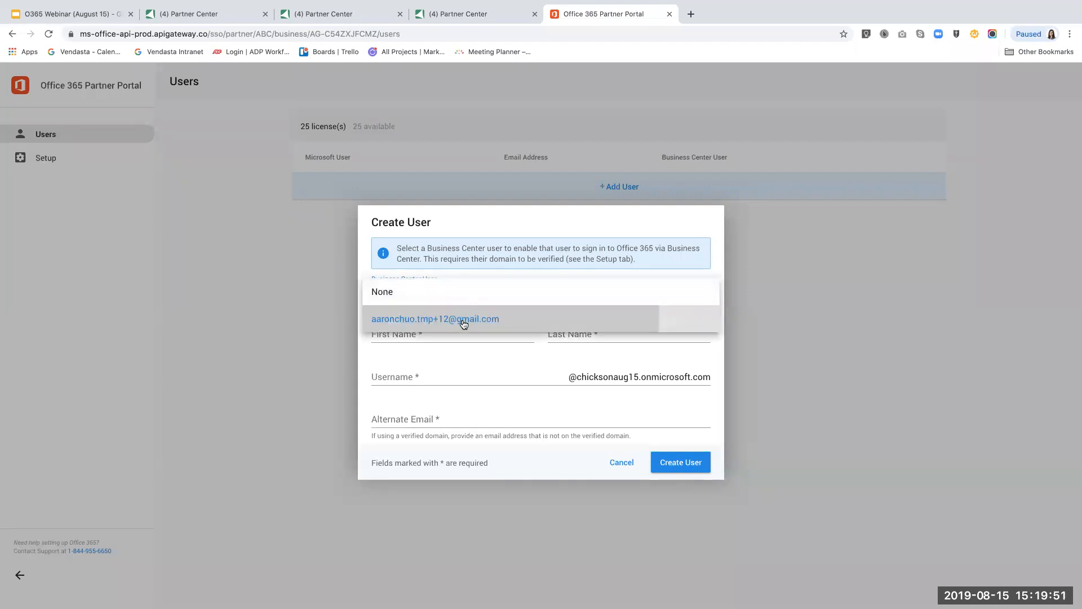
left_click(403, 331)
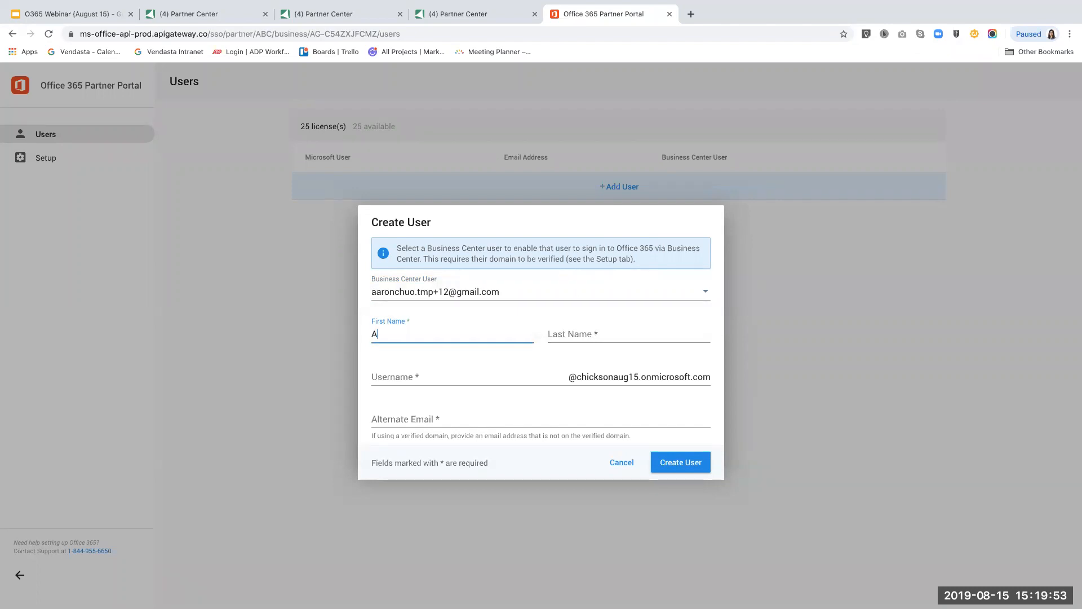
key("Tab")
Enter the user's username and alternate e-mail, then create the Microsoft user.
key("Tab")
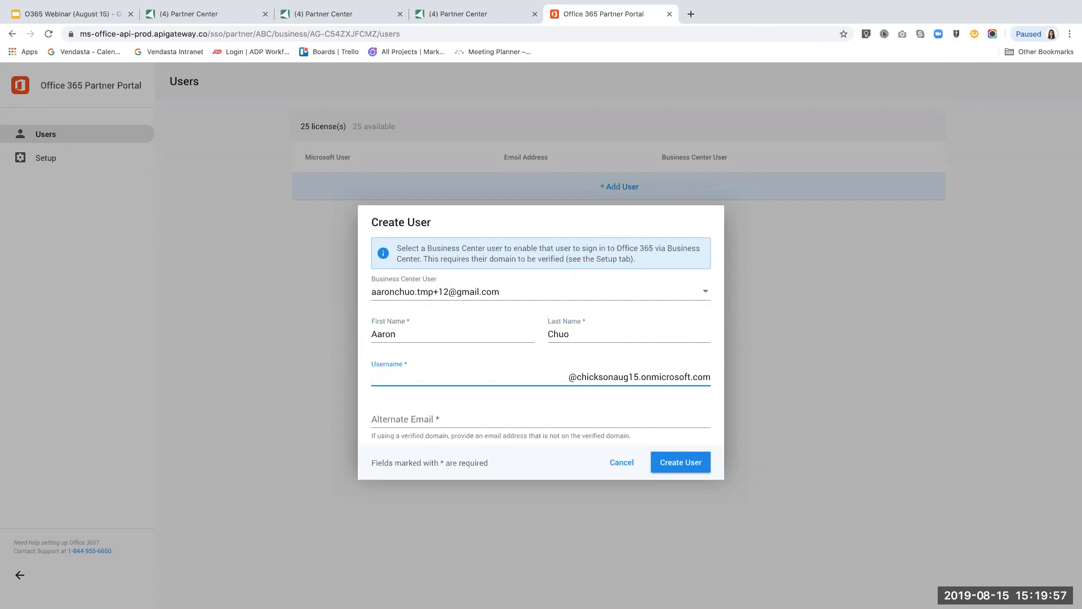
key("Tab")
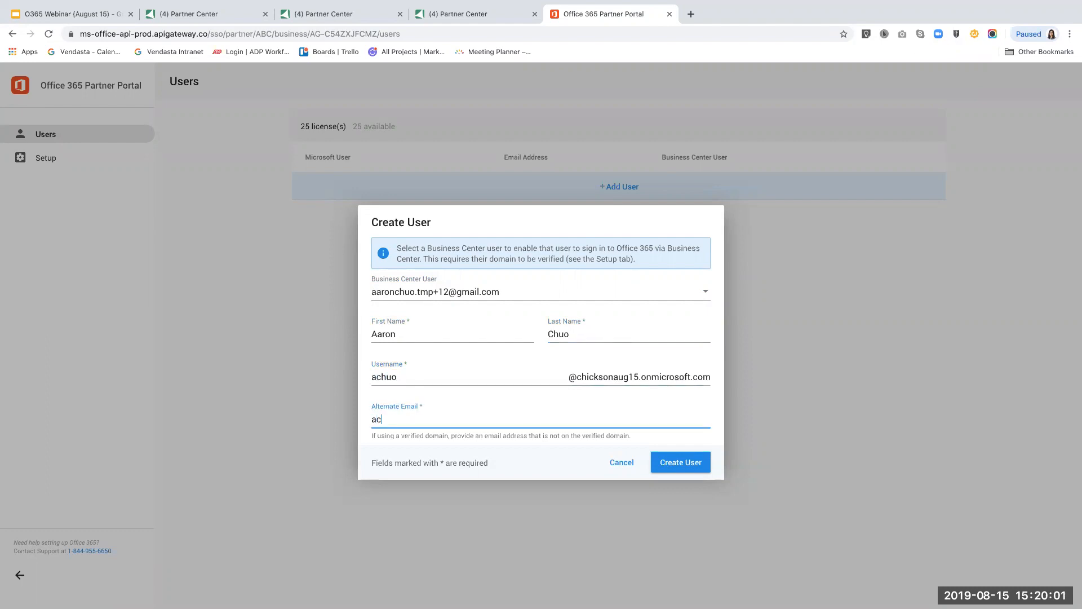
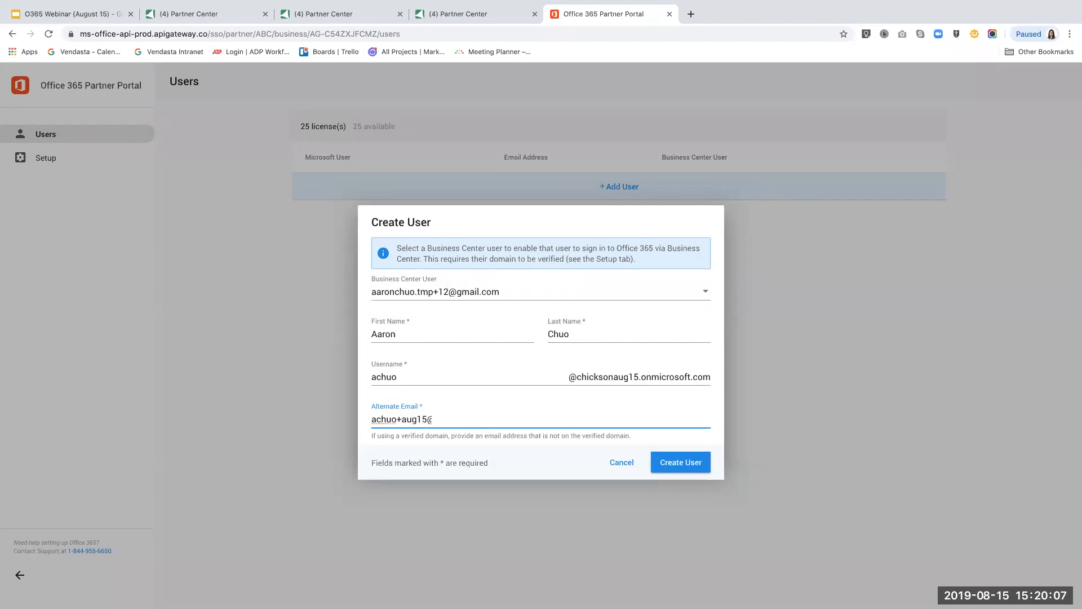
left_click(695, 470)
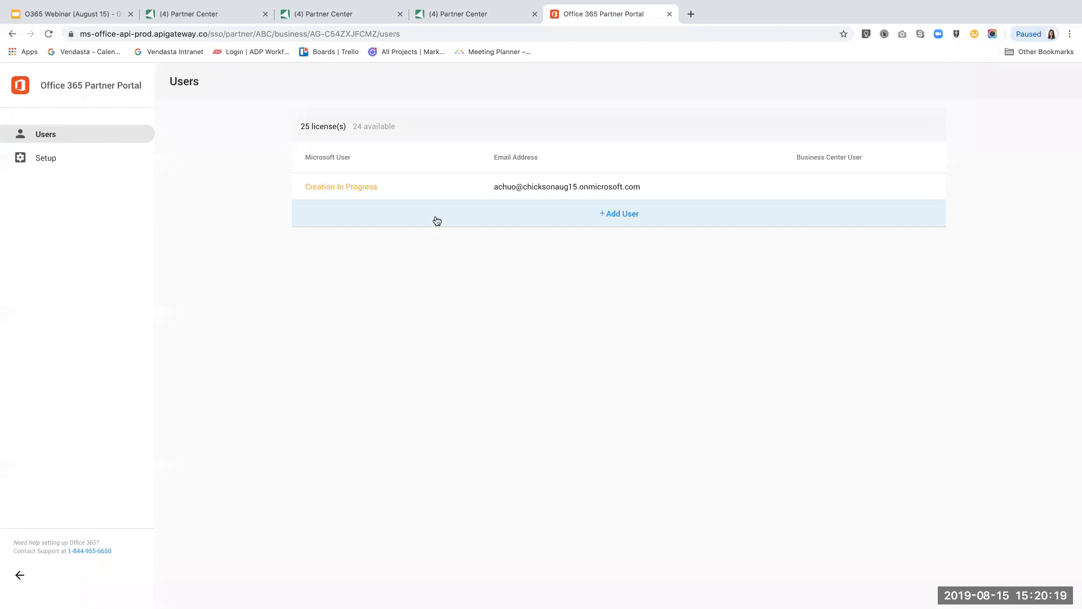
key("ctrl+Left")
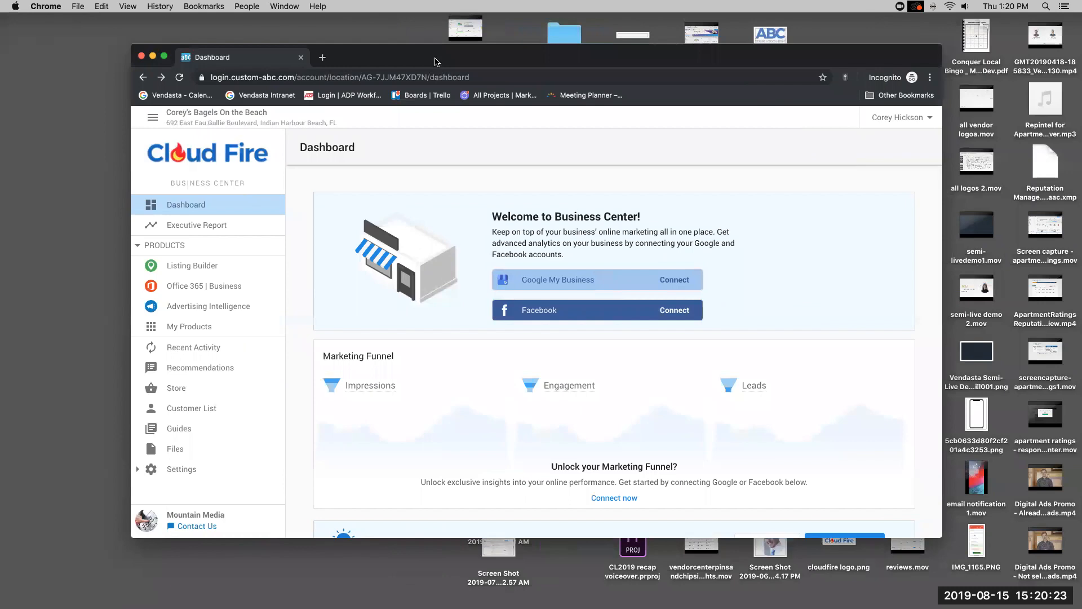
Return to the full-screen browser and open Corey's Drywall's Partner Center account.
key("ctrl+Right")
left_click(453, 14)
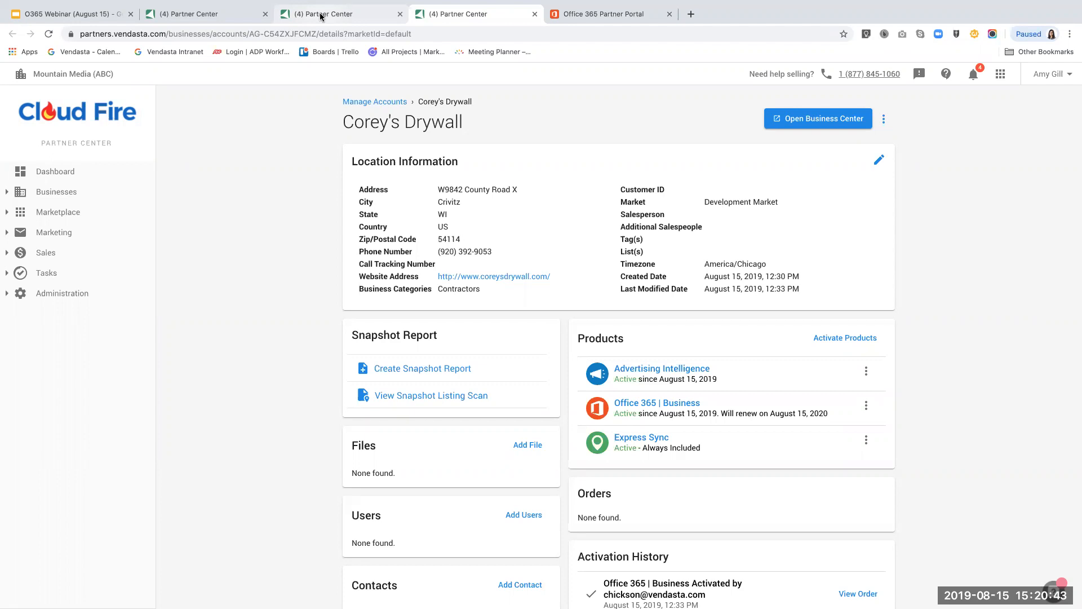
Open Corey's Bagels On the Beach's Office 365 portal and advance past Verify Domain and Email Setup.
left_click(319, 16)
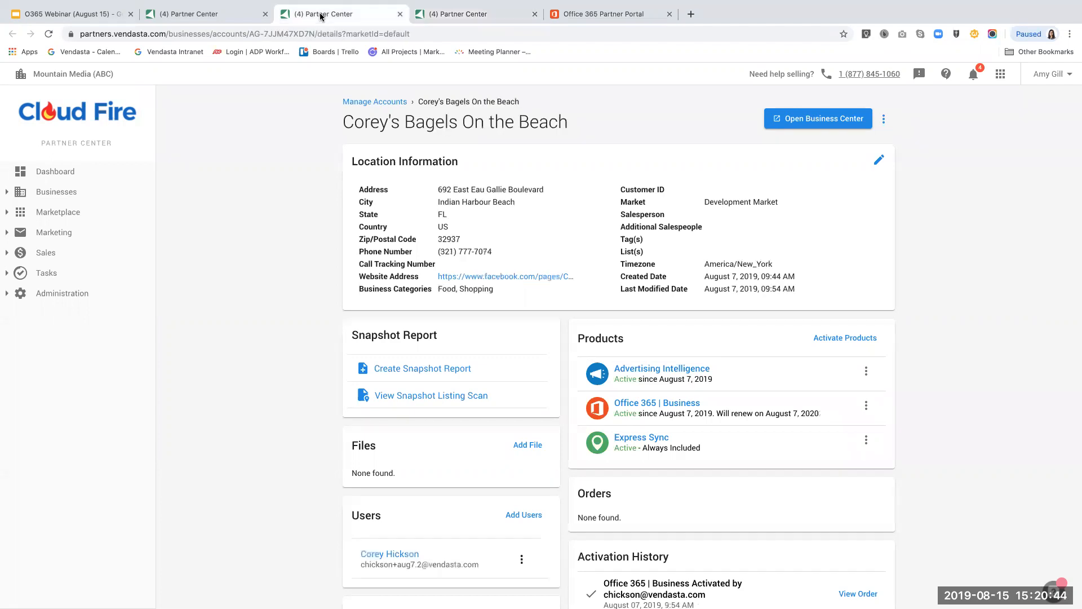
left_click(637, 403)
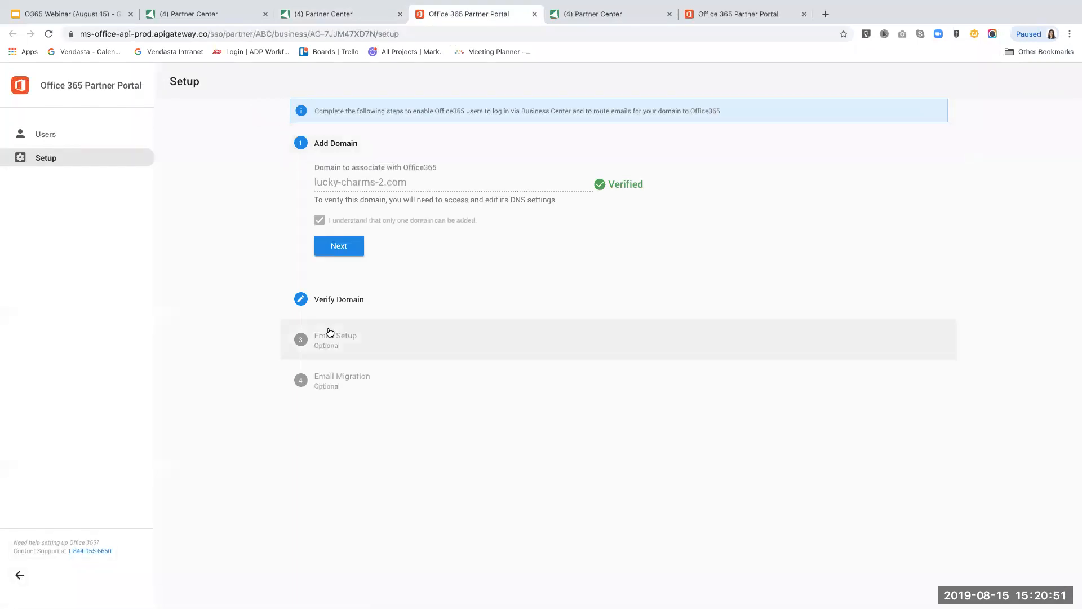
left_click(349, 250)
left_click(337, 284)
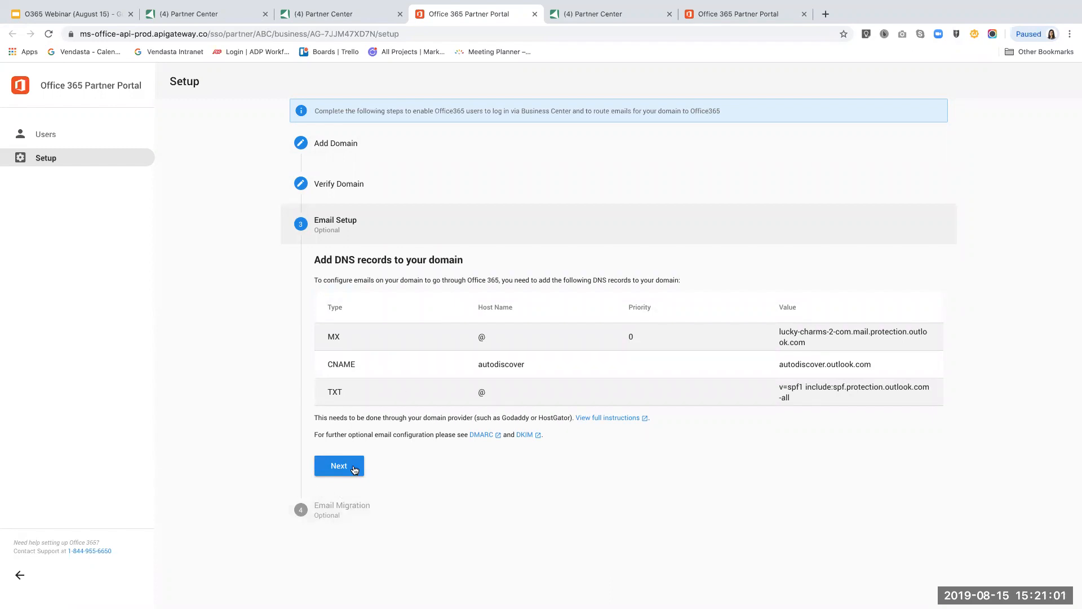
left_click(354, 468)
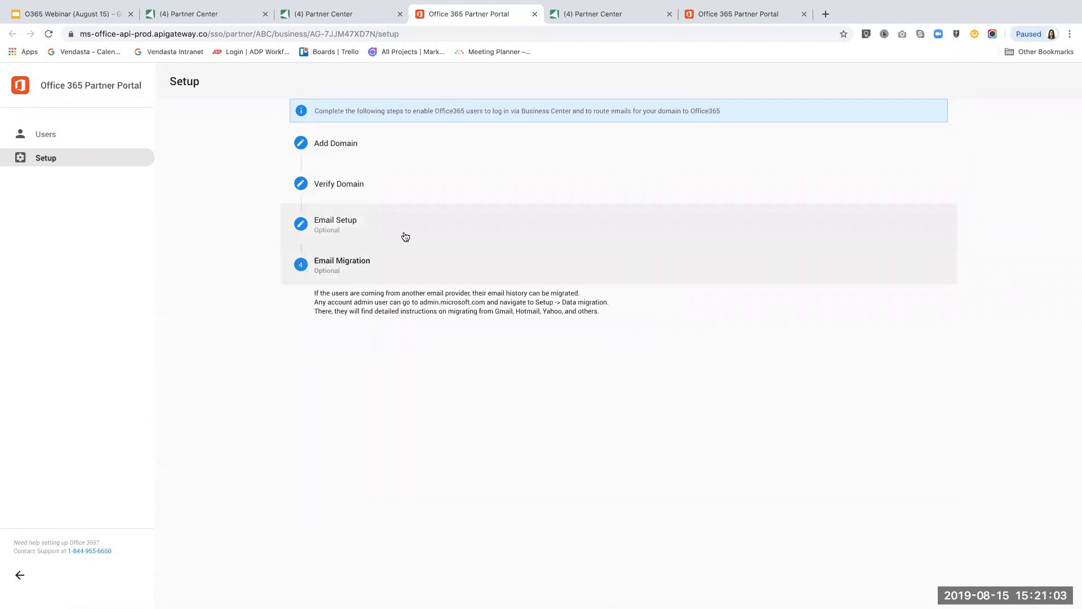
key("ctrl+Left")
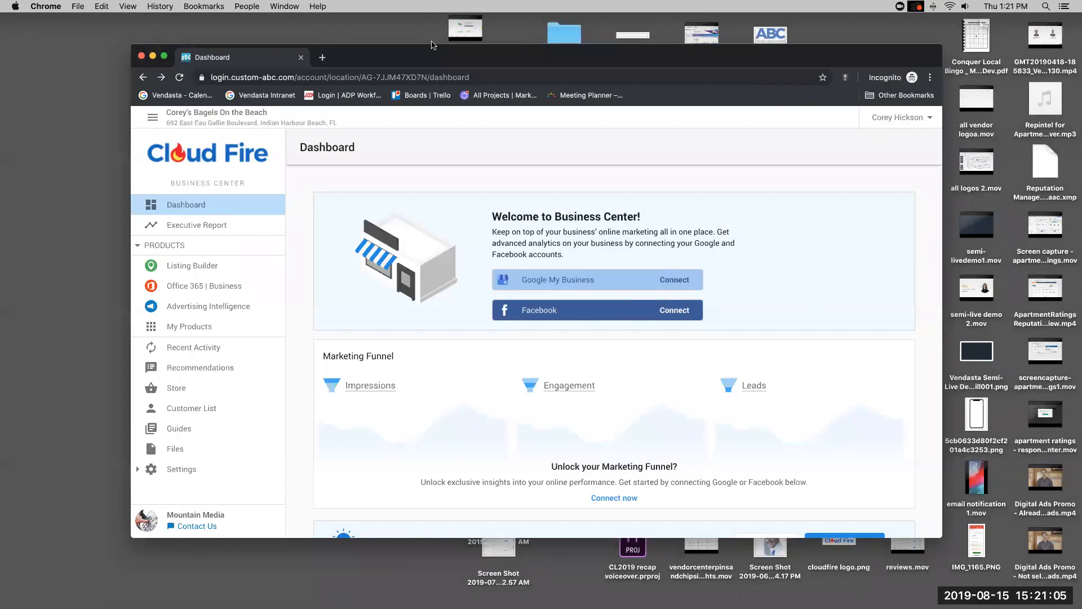
Maximize the Business Center window and launch Office 365 | Business via single sign-on.
double_click(354, 56)
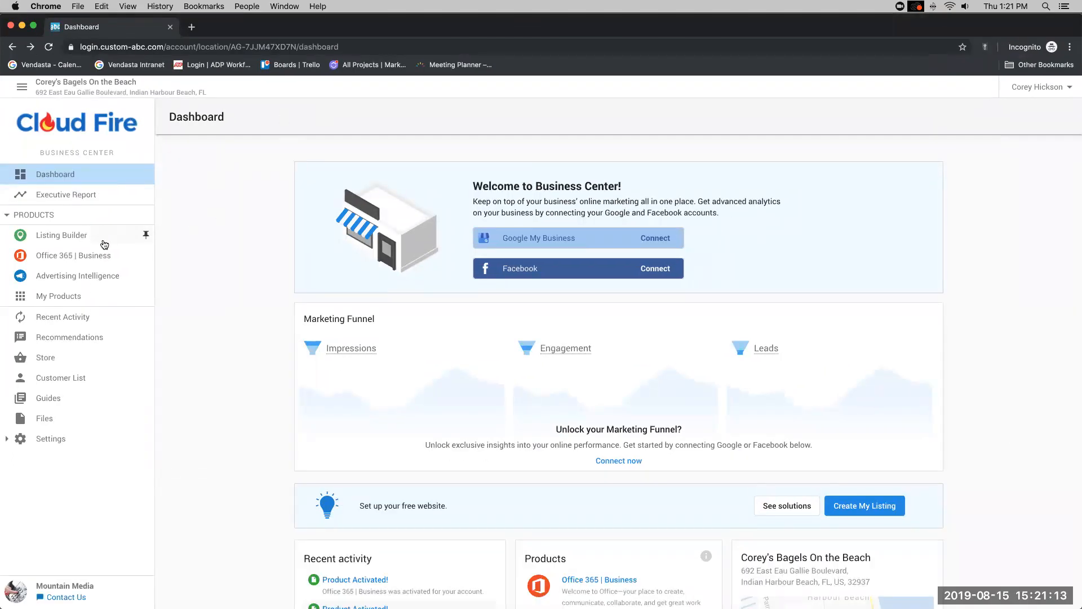
left_click(54, 258)
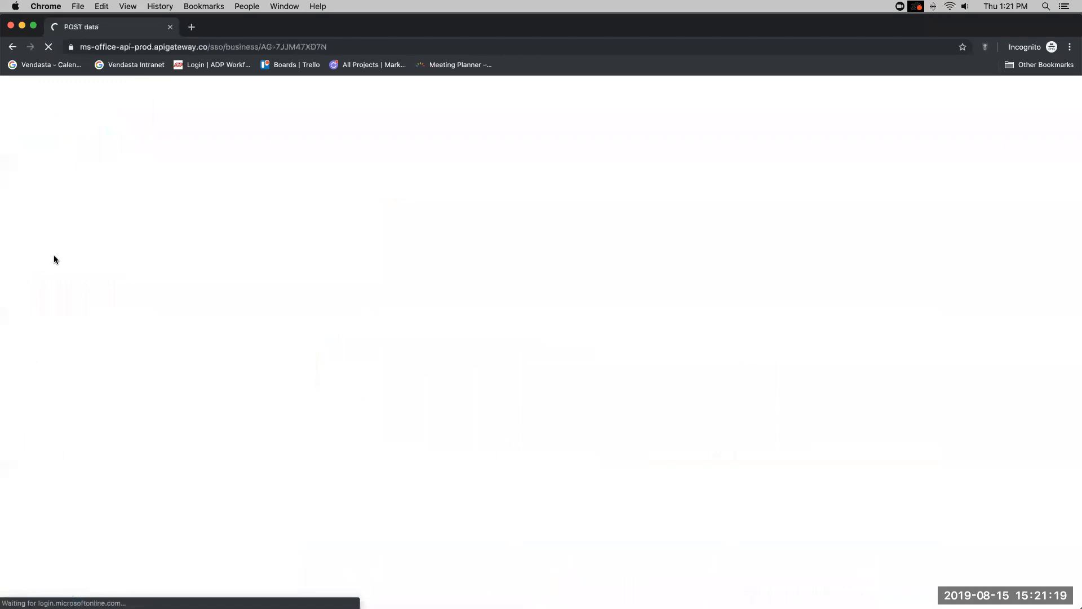